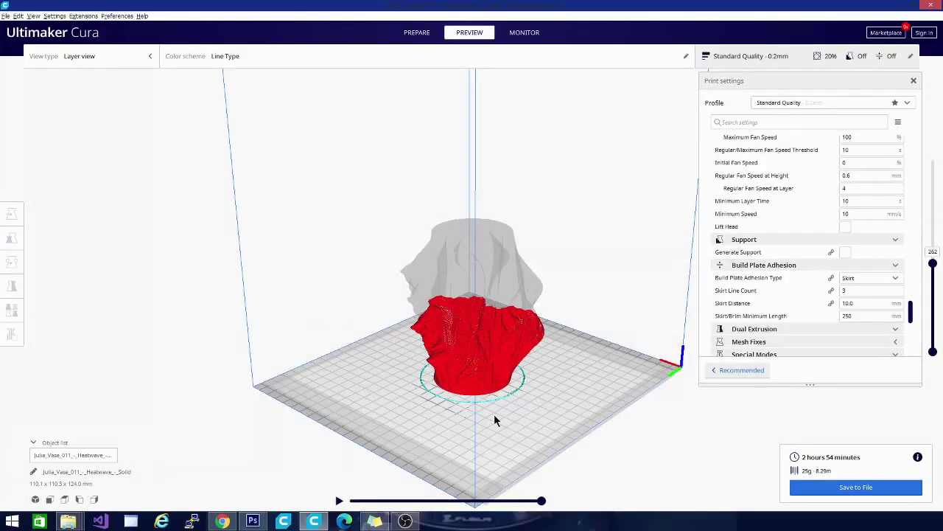
# Orbit around the sliced vase and check the Extensions list without adding anything
pyautogui.moveTo(494, 415)
pyautogui.mouseDown(button='right')
pyautogui.moveTo(301, 393)
pyautogui.moveTo(263, 362)
pyautogui.moveTo(274, 346)
pyautogui.moveTo(349, 362)
pyautogui.moveTo(468, 418)
pyautogui.moveTo(619, 428)
pyautogui.moveTo(343, 390)
pyautogui.mouseUp(button='right')
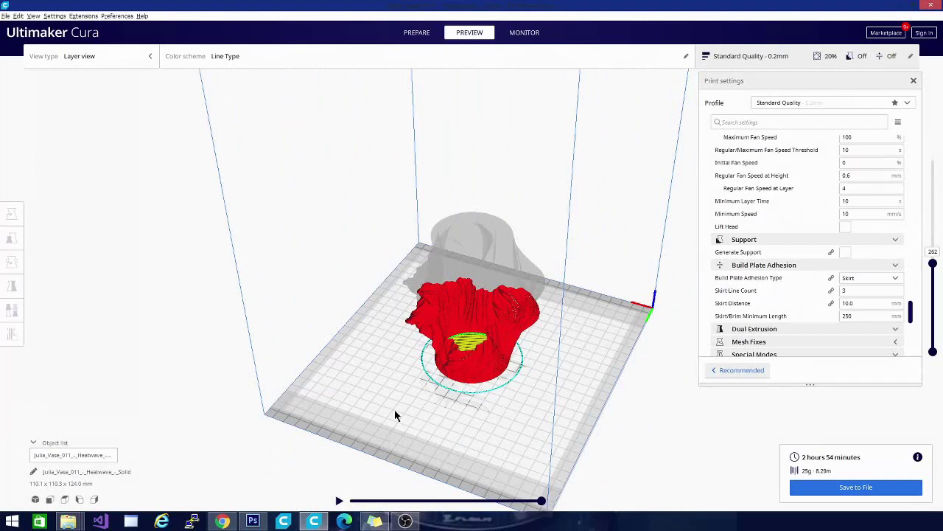
pyautogui.moveTo(394, 412)
pyautogui.mouseDown(button='right')
pyautogui.moveTo(600, 415)
pyautogui.moveTo(392, 391)
pyautogui.moveTo(485, 392)
pyautogui.moveTo(497, 380)
pyautogui.moveTo(475, 365)
pyautogui.mouseUp(button='right')
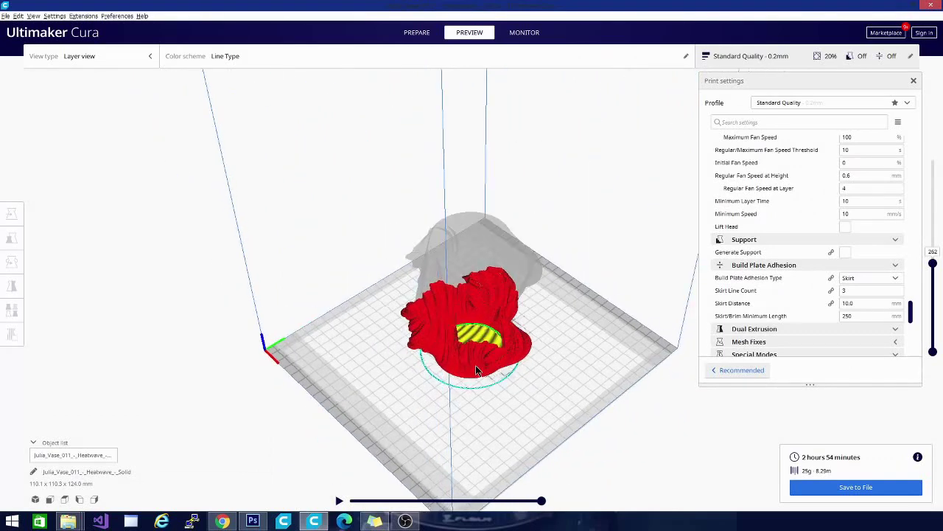
pyautogui.click(94, 17)
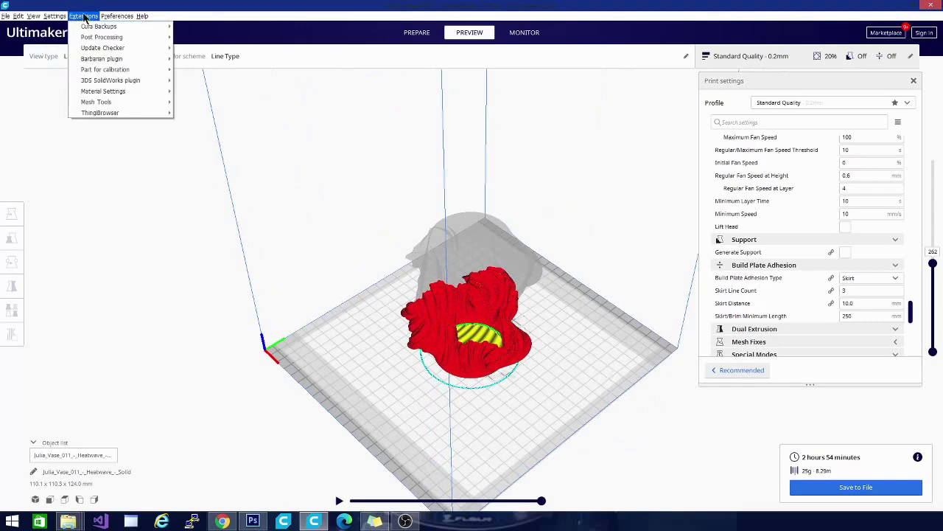
pyautogui.moveTo(106, 70)
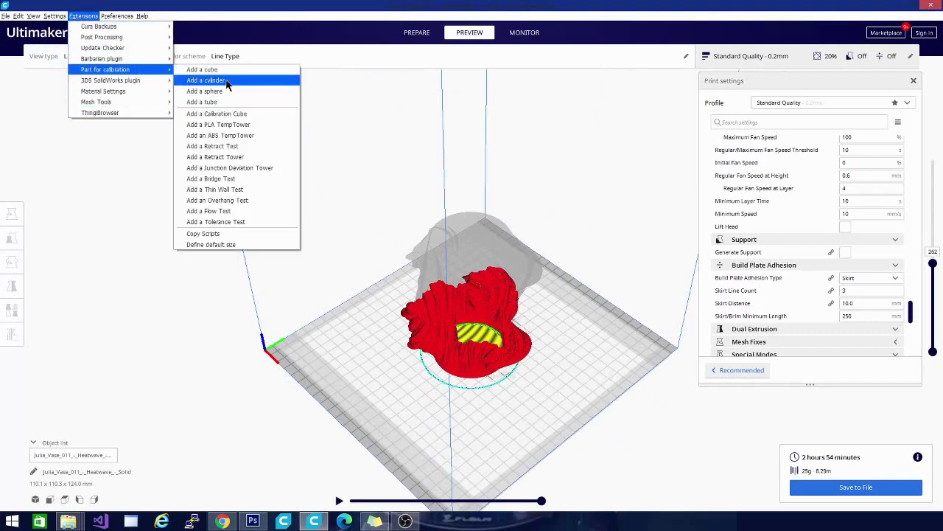
pyautogui.click(601, 364)
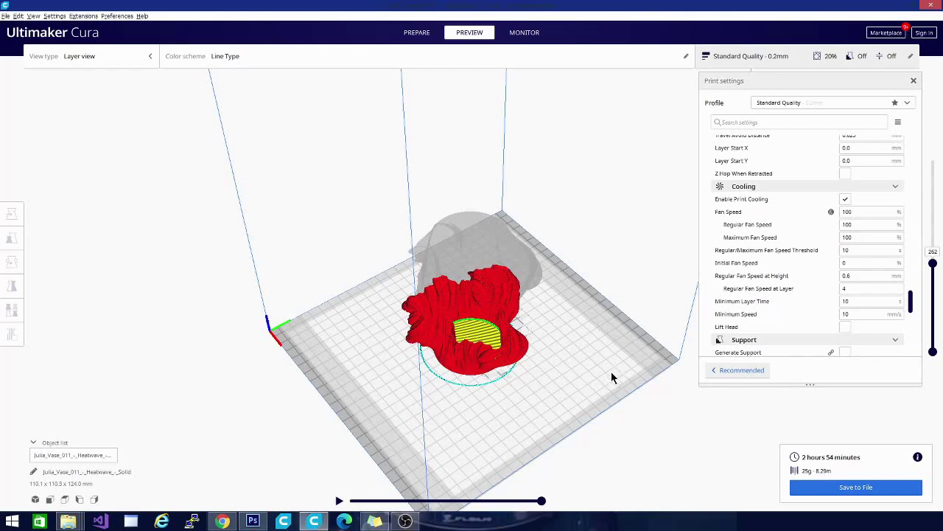
# Orbit to a top-down view and scroll the settings down to Special Modes and Experimental
pyautogui.moveTo(469, 421)
pyautogui.mouseDown(button='right')
pyautogui.moveTo(373, 415)
pyautogui.moveTo(332, 396)
pyautogui.moveTo(318, 343)
pyautogui.moveTo(346, 327)
pyautogui.moveTo(526, 358)
pyautogui.mouseUp(button='right')
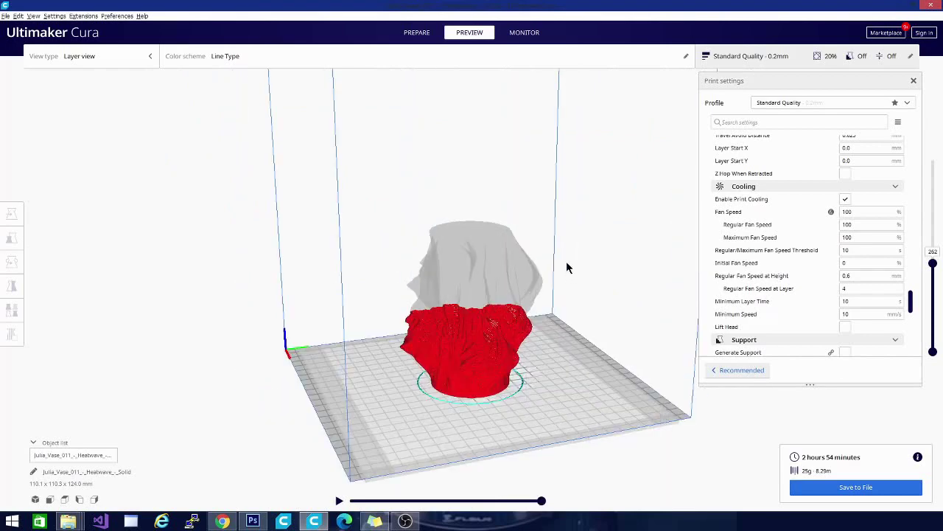
pyautogui.moveTo(586, 288); pyautogui.dragTo(613, 304, button='right')
pyautogui.rightClick(612, 304)
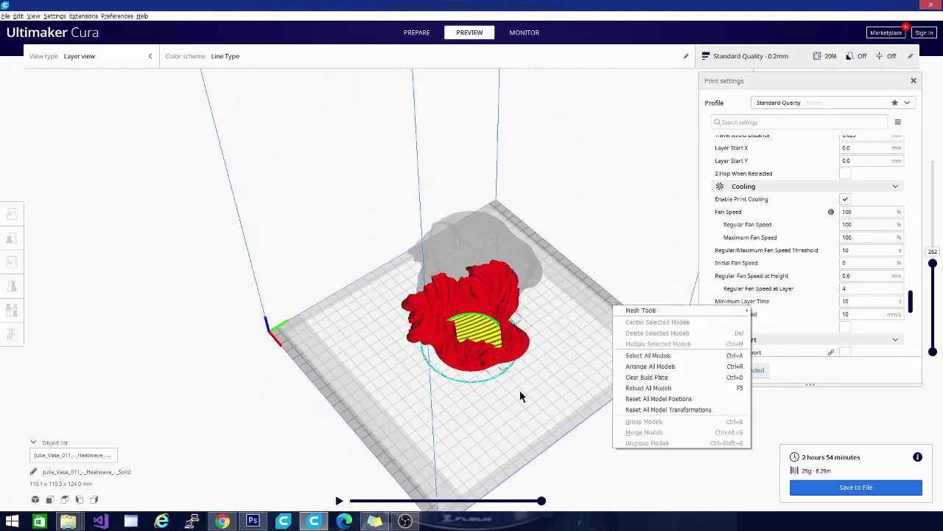
pyautogui.moveTo(520, 390); pyautogui.dragTo(395, 435, button='right')
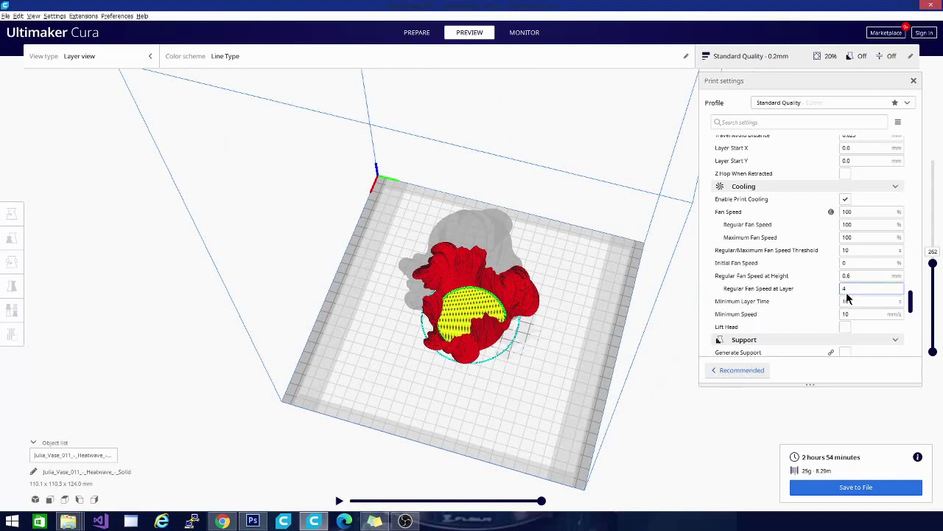
pyautogui.scroll(-1, 847, 297)
pyautogui.scroll(-2, 848, 297)
pyautogui.scroll(-1, 849, 300)
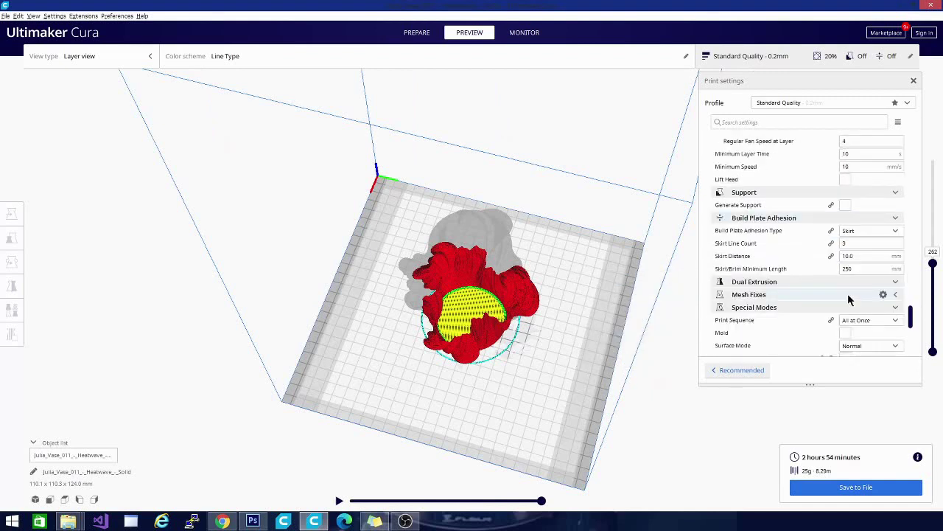
pyautogui.scroll(-4, 849, 300)
pyautogui.scroll(-1, 849, 300)
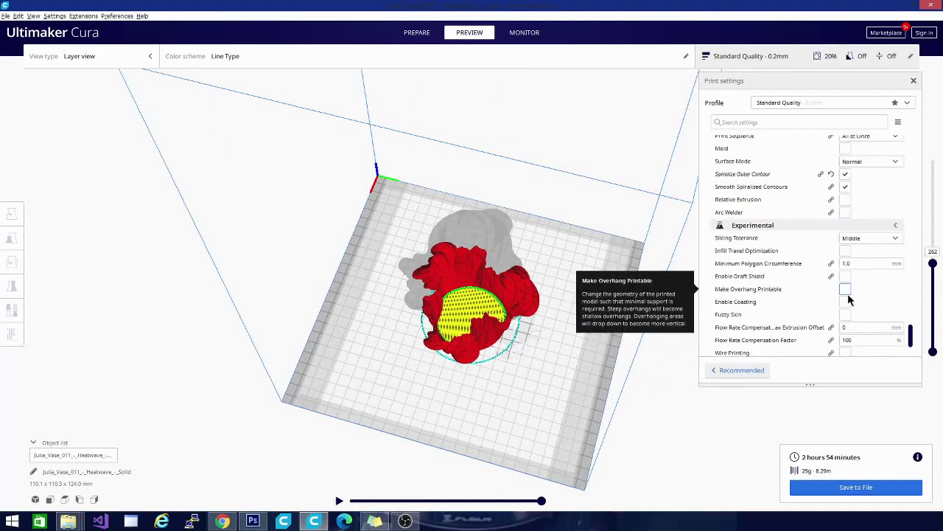
pyautogui.scroll(-1, 849, 300)
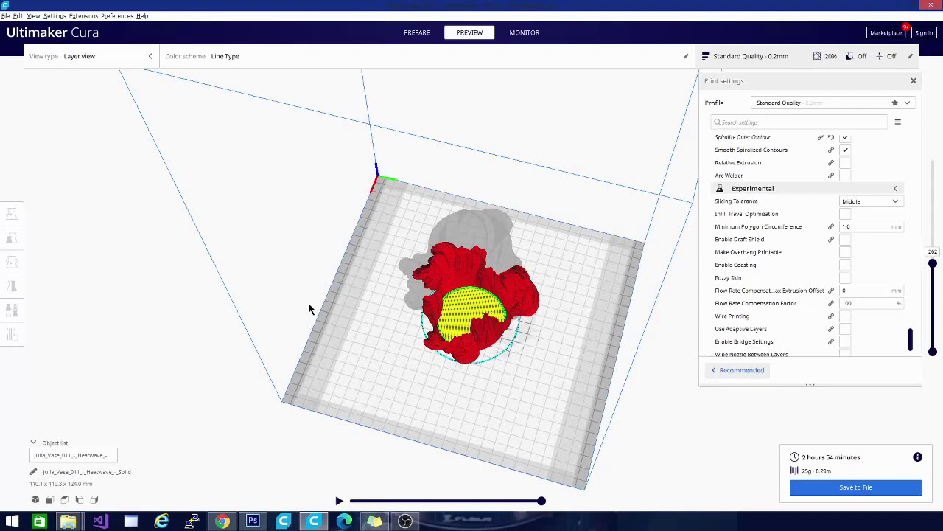
# Open and close the Marketplace, then scroll the settings back down to Special Modes
pyautogui.click(879, 33)
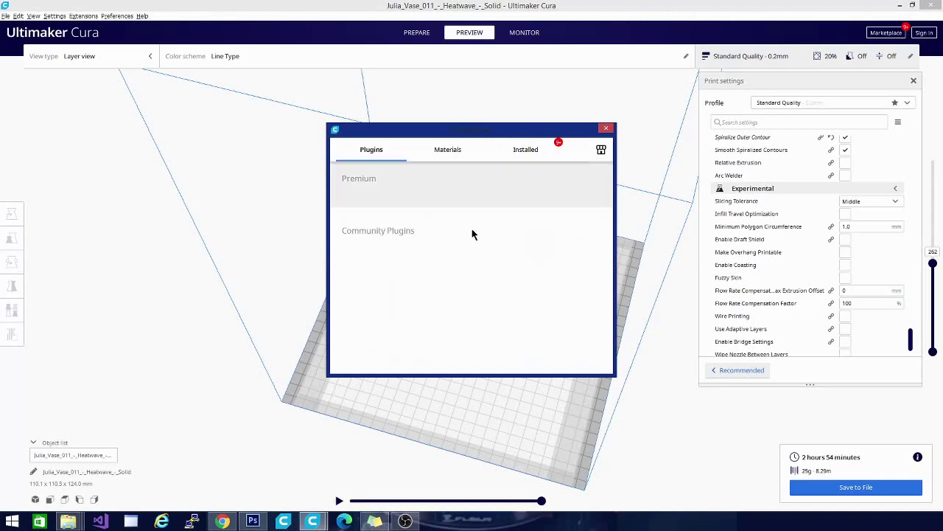
pyautogui.click(606, 128)
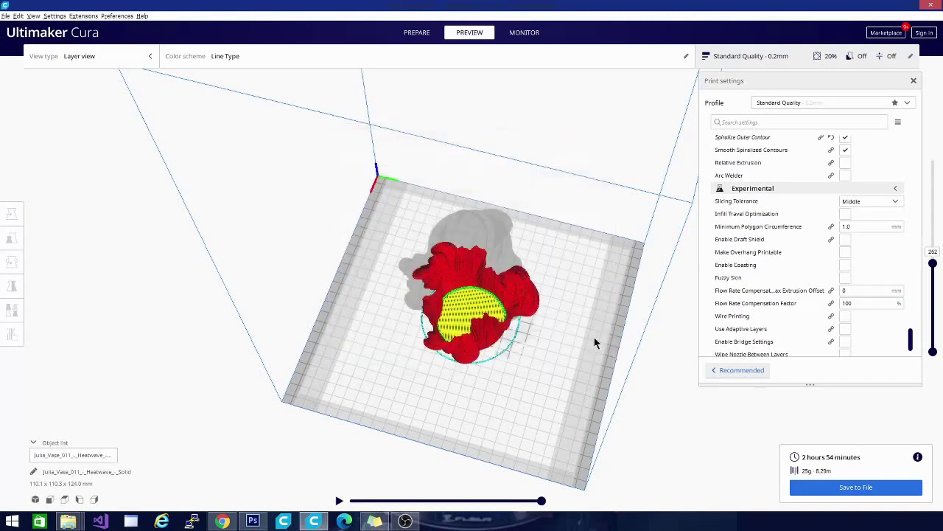
pyautogui.moveTo(596, 342); pyautogui.dragTo(516, 302, button='right')
pyautogui.scroll(-1, 913, 343)
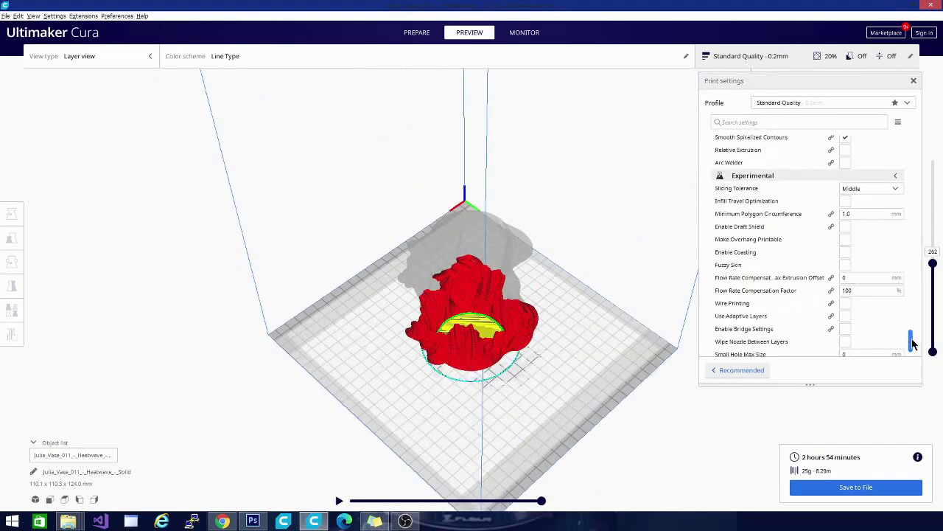
pyautogui.moveTo(913, 343); pyautogui.dragTo(911, 322)
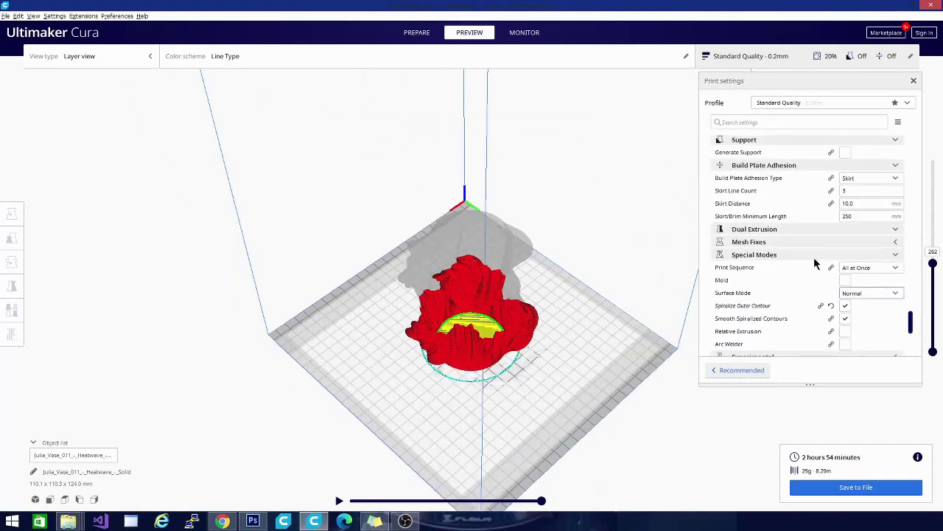
pyautogui.scroll(-1, 913, 325)
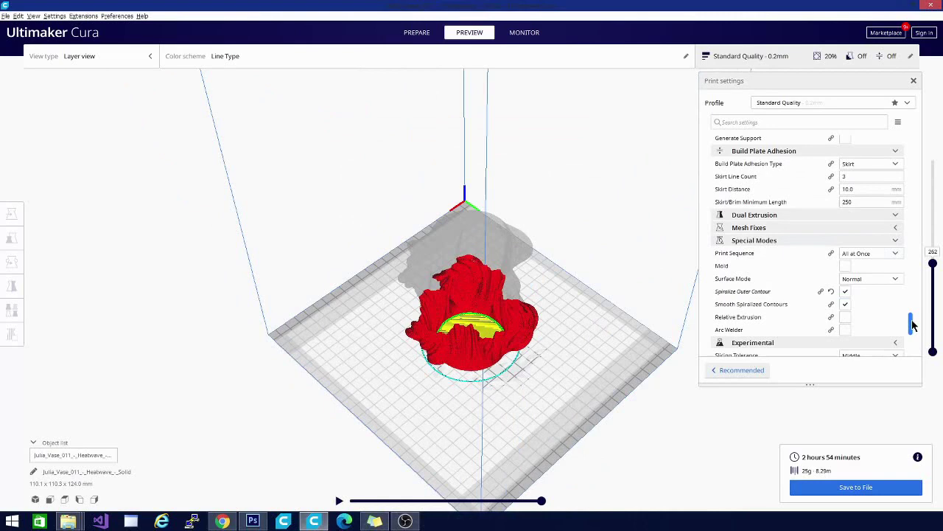
# Tick Arc Welder, scroll through its arc options, and try unchecking Spiralize Outer Contour
pyautogui.moveTo(783, 342)
pyautogui.click(845, 329)
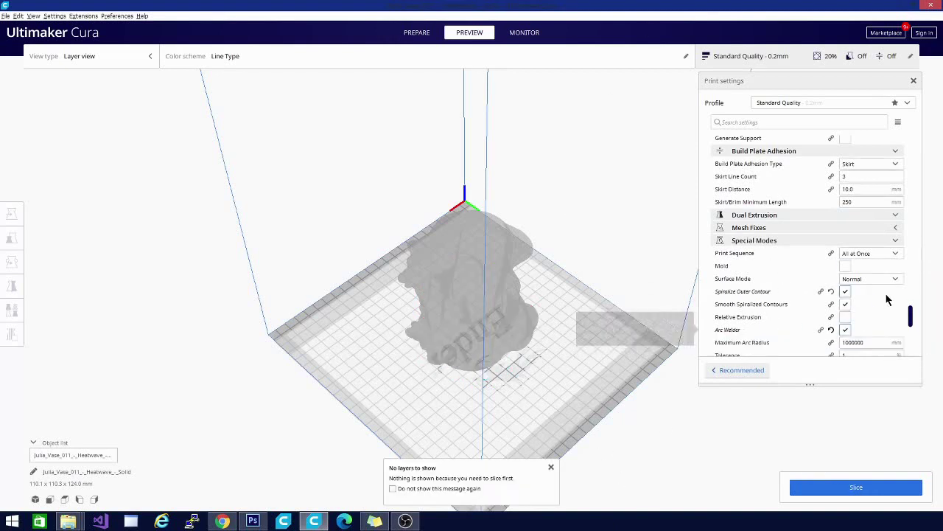
pyautogui.scroll(-3, 889, 297)
pyautogui.scroll(-1, 889, 297)
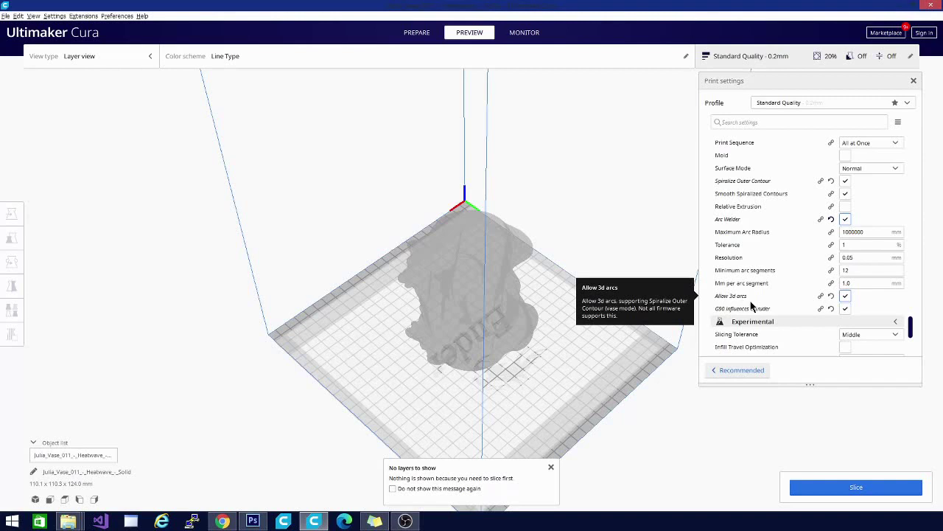
pyautogui.click(845, 181)
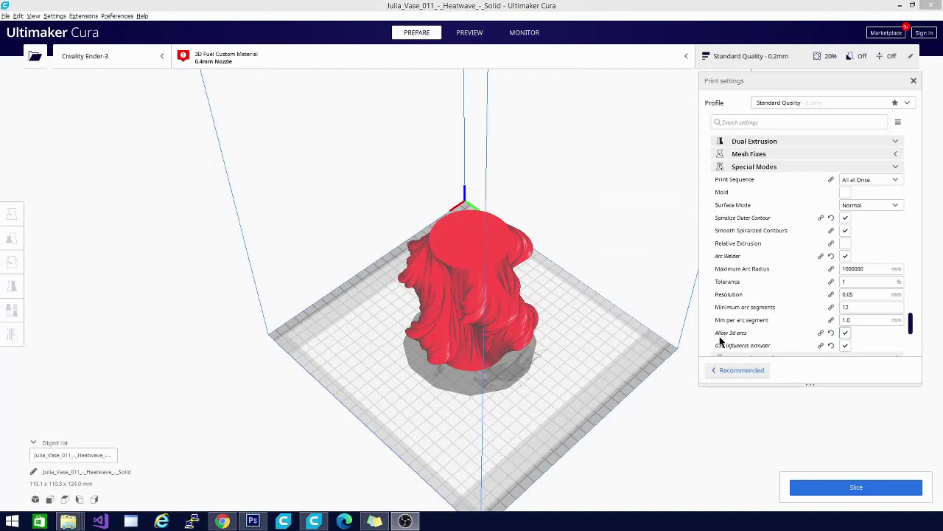
# Uncheck Smooth Spiralized Contours and Spiralize Outer Contour, then orbit to view the vase from higher
pyautogui.click(846, 230)
pyautogui.click(846, 220)
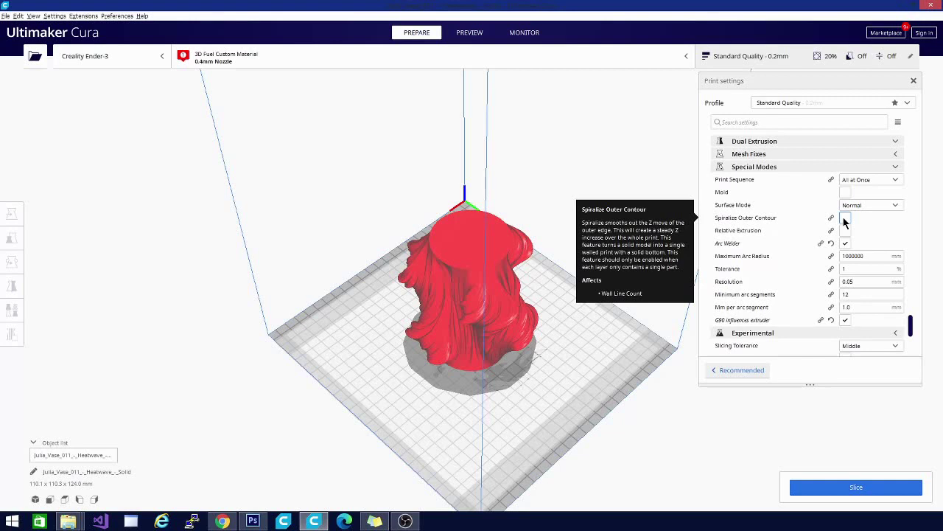
pyautogui.click(846, 219)
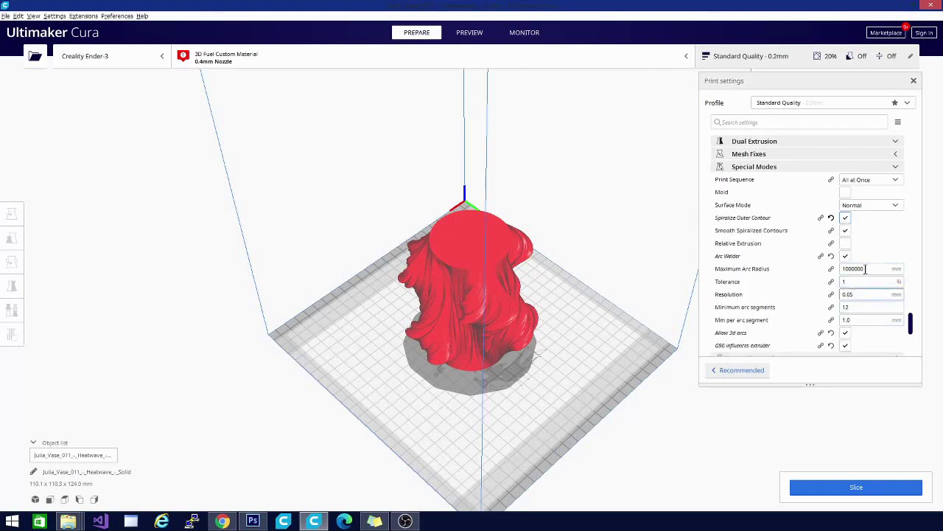
pyautogui.click(845, 220)
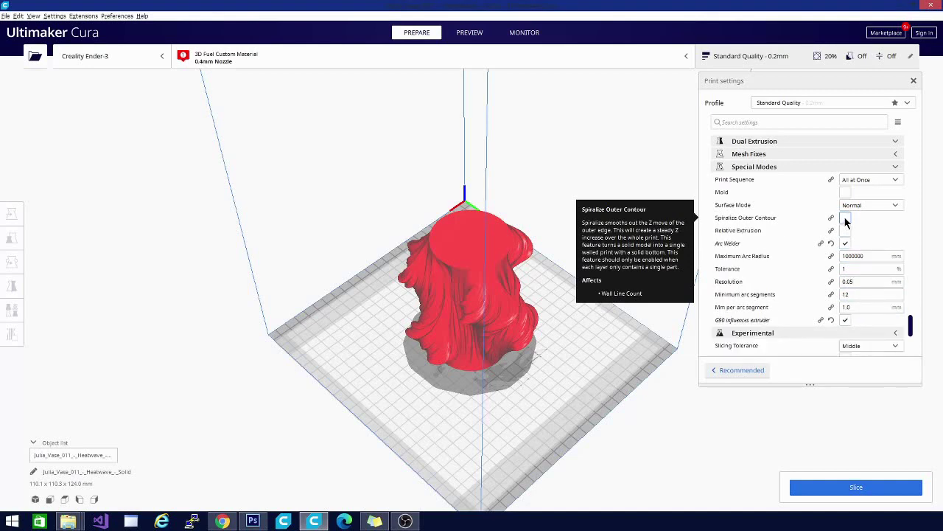
pyautogui.moveTo(497, 289)
pyautogui.mouseDown(button='right')
pyautogui.moveTo(484, 419)
pyautogui.moveTo(420, 420)
pyautogui.mouseUp(button='right')
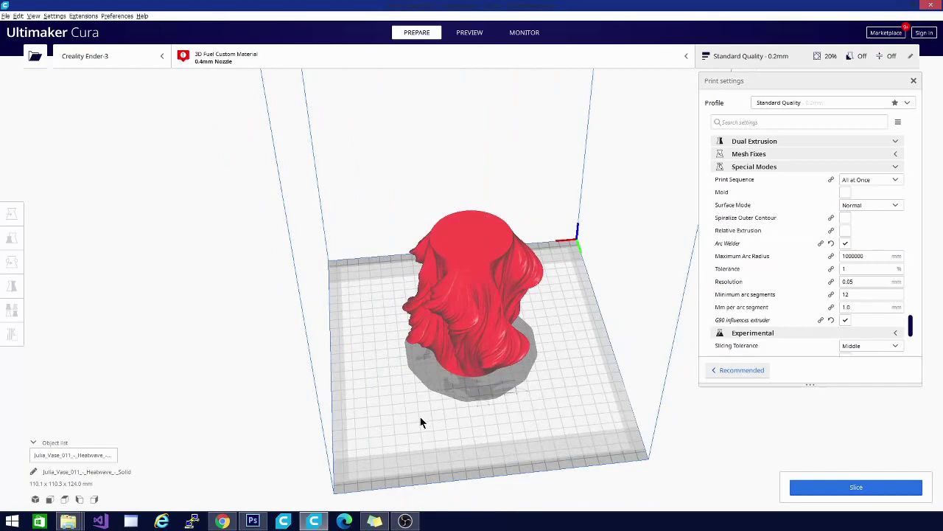
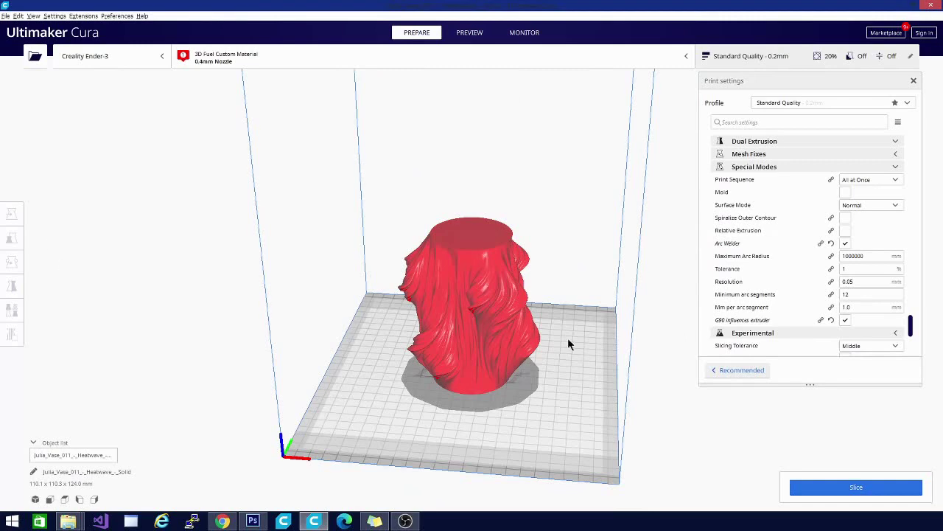
# Orbit the camera to view the vase on the build plate from another side
pyautogui.moveTo(571, 344)
pyautogui.mouseDown(button='right')
pyautogui.moveTo(300, 332)
pyautogui.moveTo(600, 379)
pyautogui.moveTo(469, 376)
pyautogui.mouseUp(button='right')
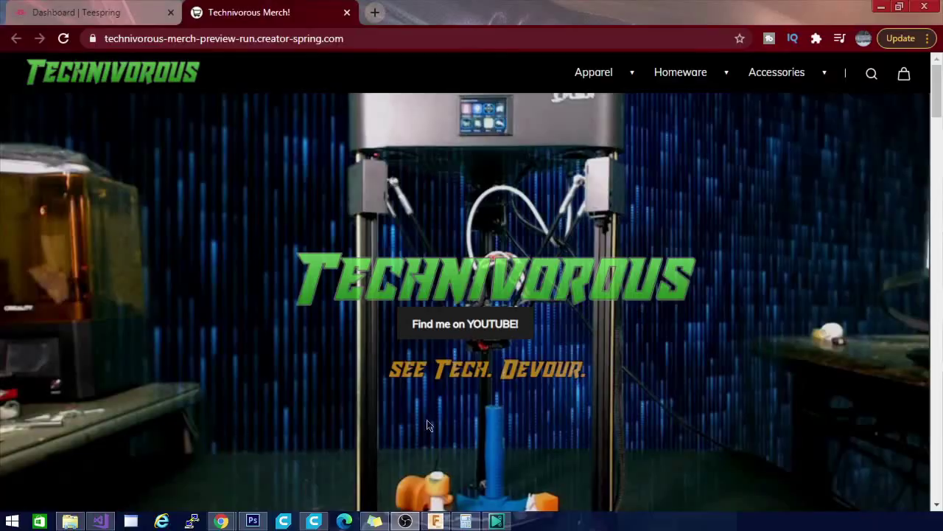
# Scroll through Featured Products and open the Technivorous Face Mask listing
pyautogui.scroll(-2, 684, 236)
pyautogui.scroll(-2, 684, 235)
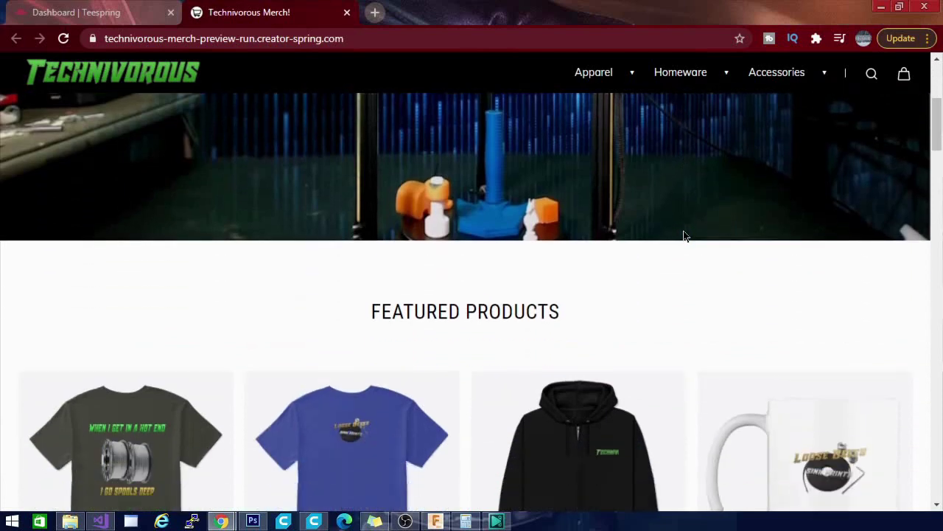
pyautogui.scroll(-1, 684, 235)
pyautogui.scroll(-2, 684, 235)
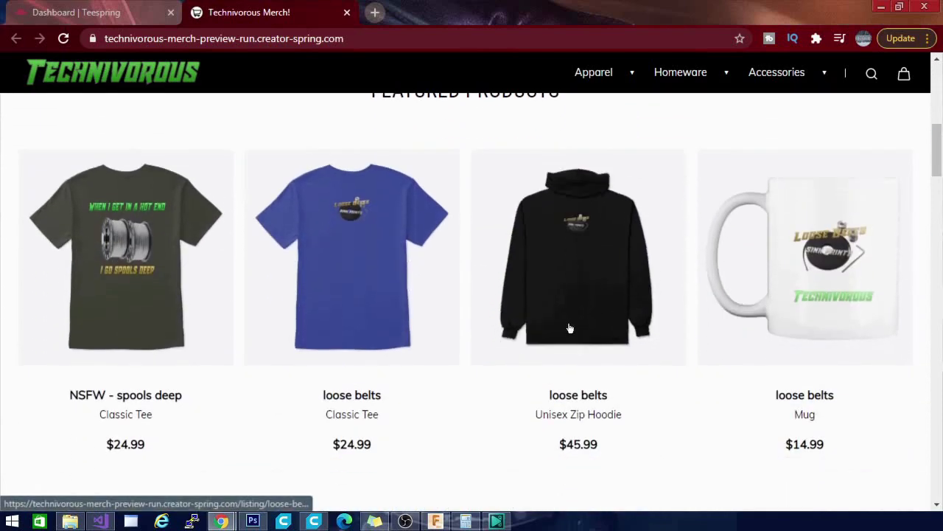
pyautogui.scroll(-2, 575, 326)
pyautogui.scroll(-1, 570, 329)
pyautogui.scroll(-1, 570, 329)
pyautogui.scroll(-2, 567, 327)
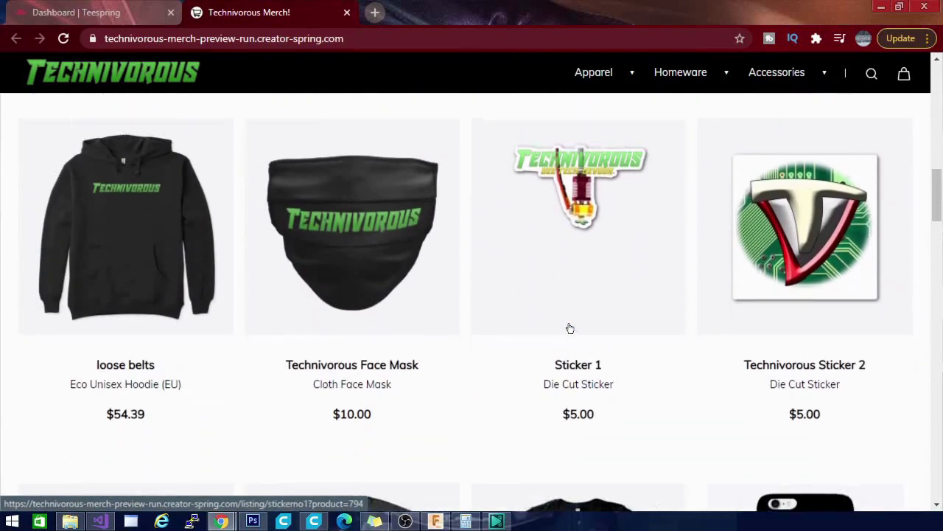
pyautogui.rightClick(565, 330)
pyautogui.click(415, 343)
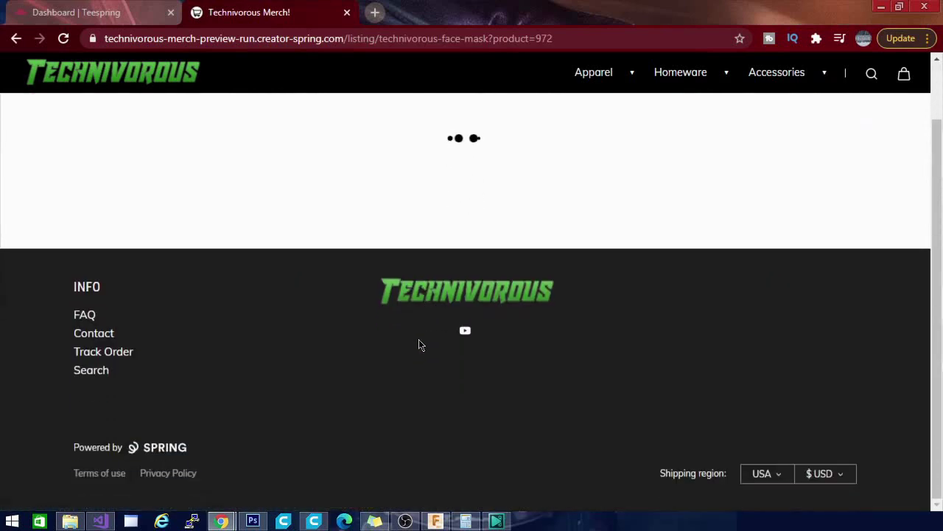